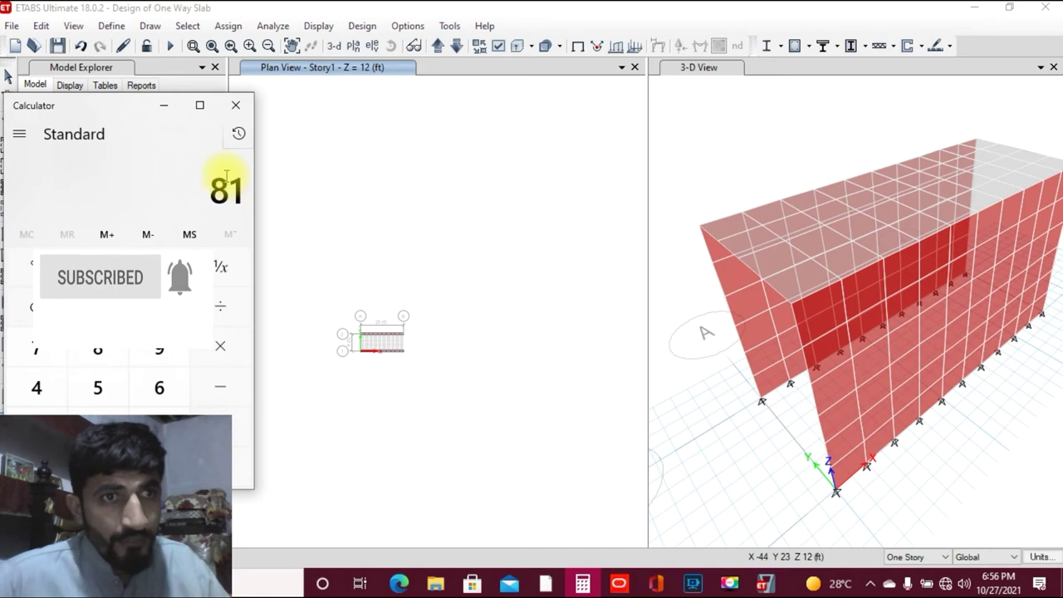
Draw a 20 ft design strip along the slab's mid-span at Y = 4 ft, from grid B to grid A
left_click(164, 104)
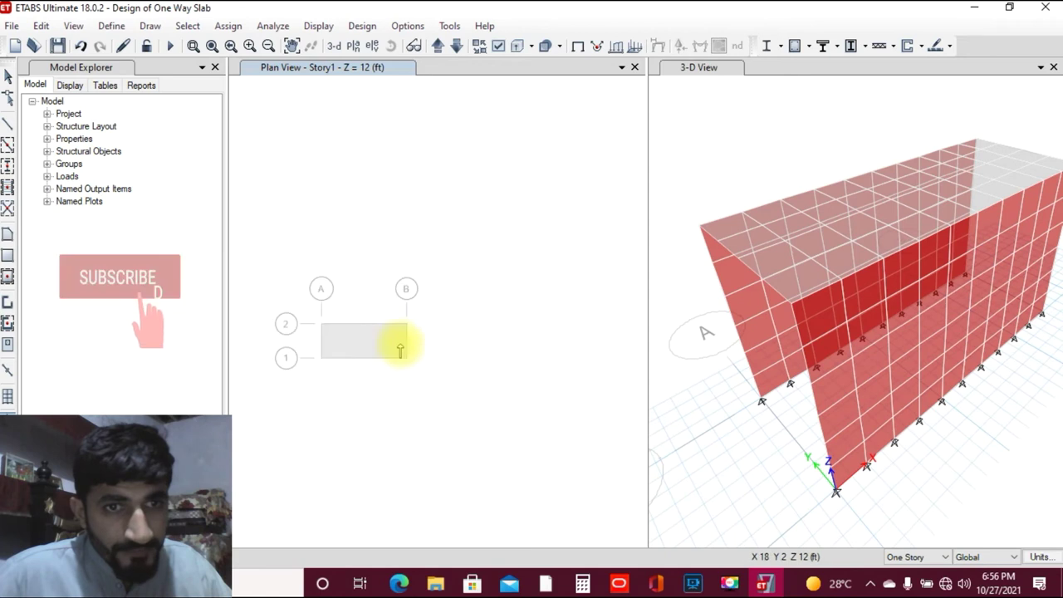
scroll(399, 349, "up", 5)
scroll(457, 344, "down", 2)
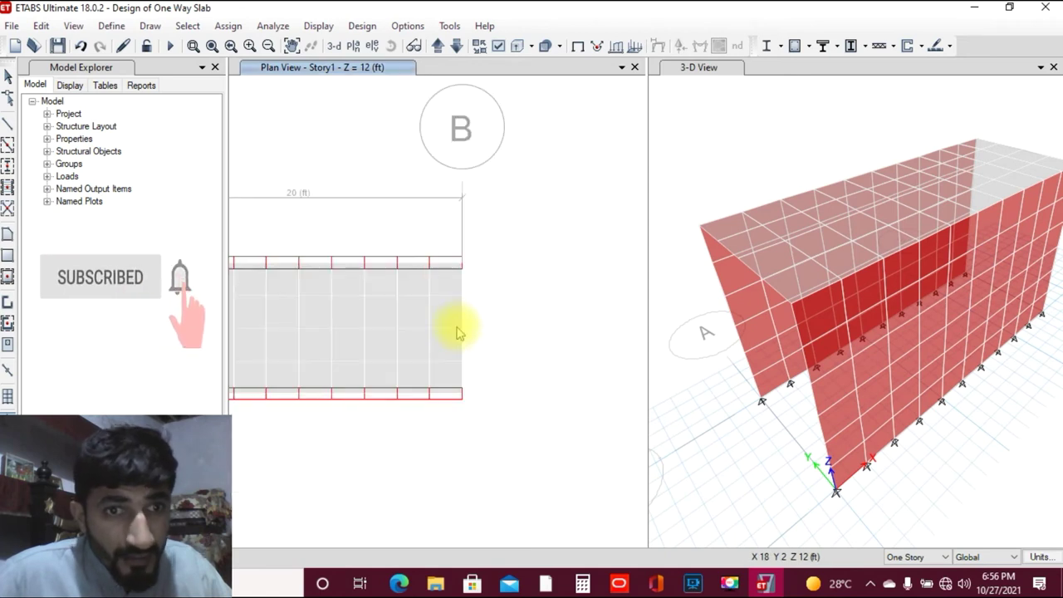
scroll(458, 335, "up", 2)
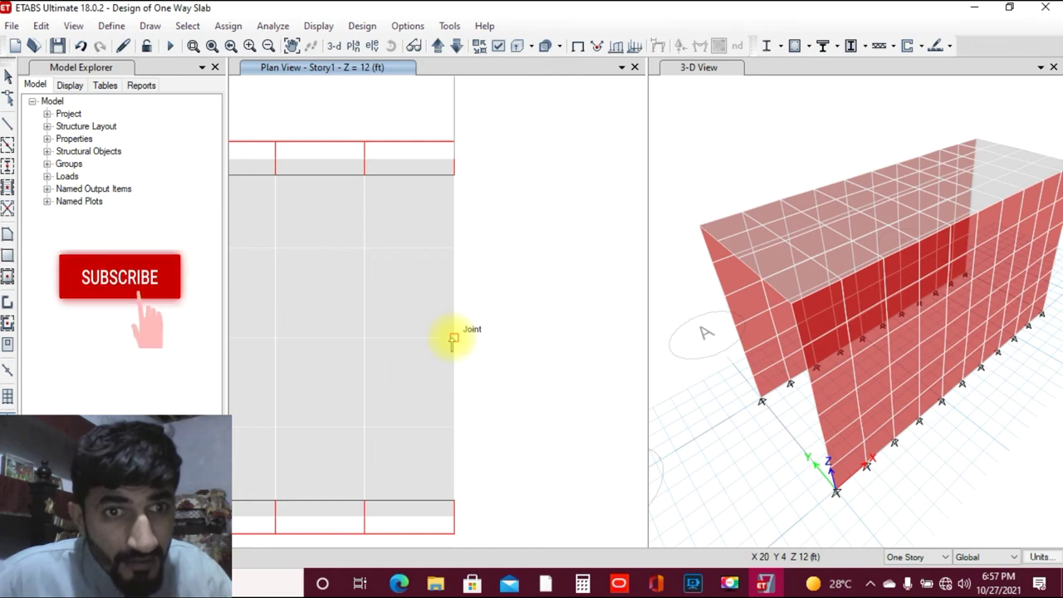
left_click(454, 339)
scroll(562, 364, "down", 3)
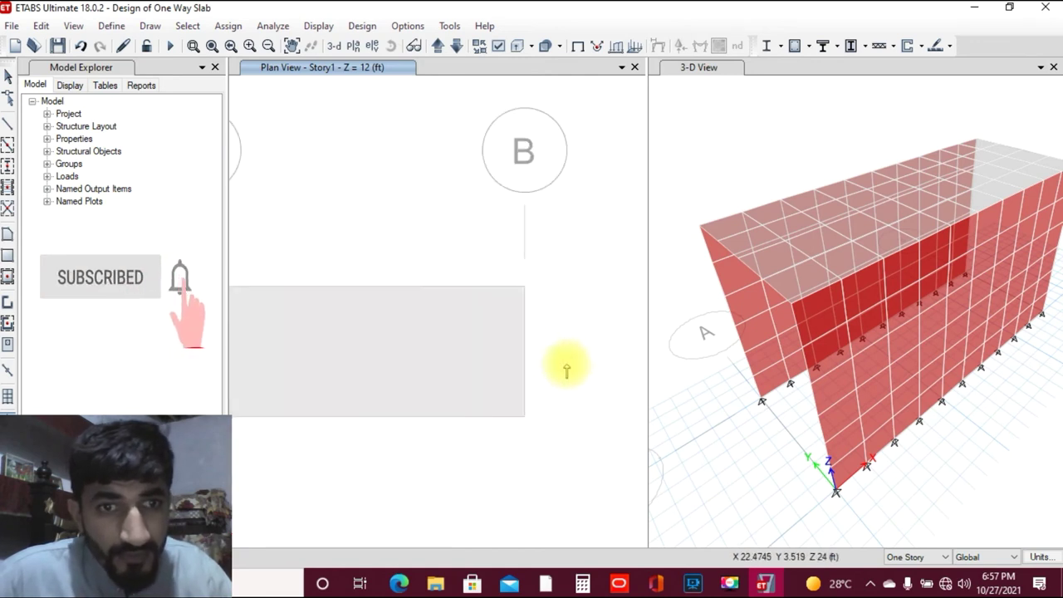
scroll(532, 378, "down", 4)
scroll(511, 378, "up", 5)
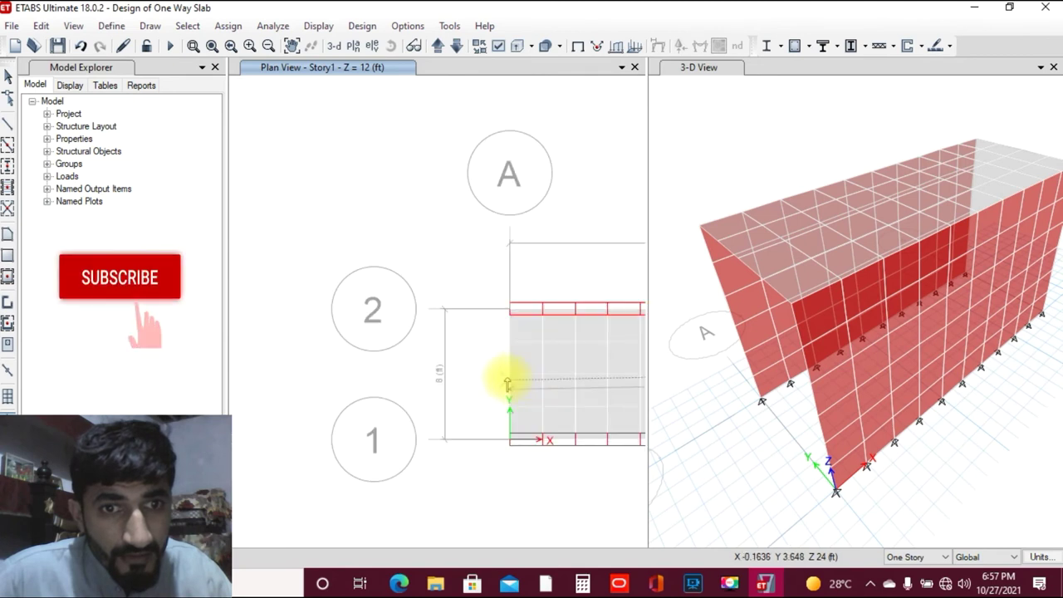
left_click(509, 376)
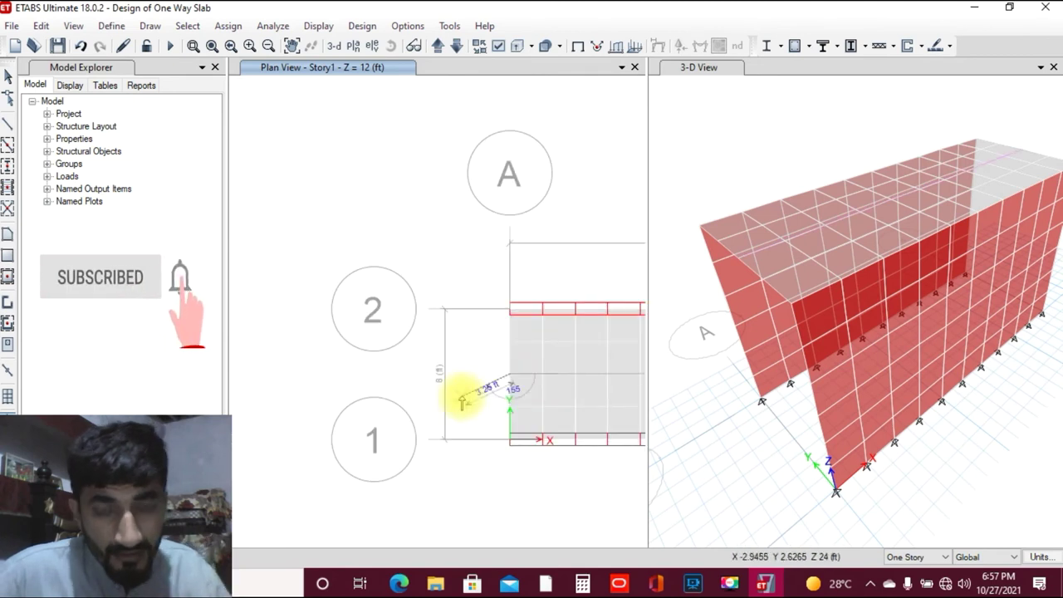
key("Escape")
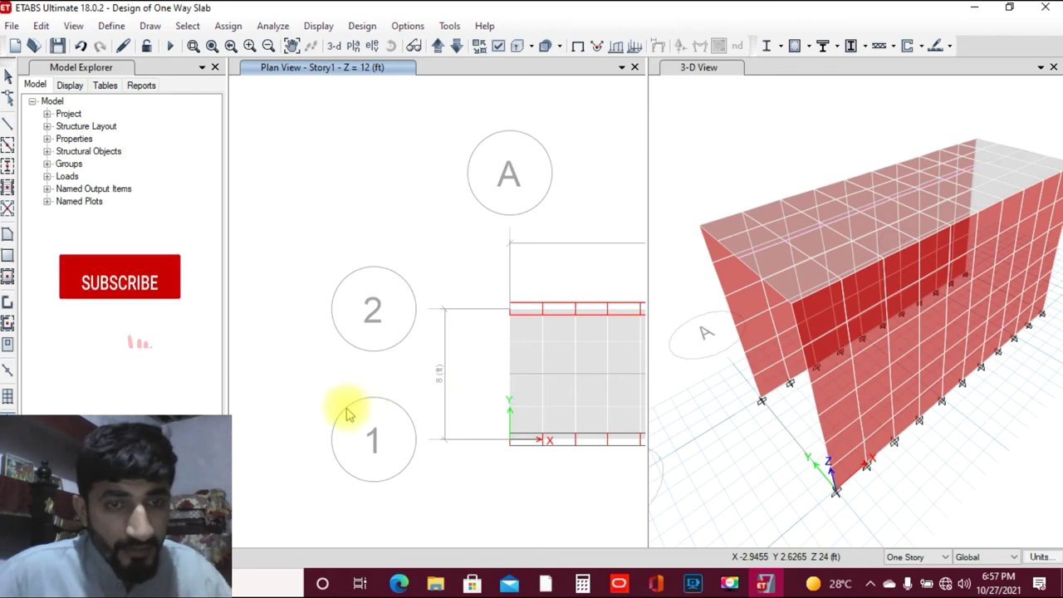
Calculate a quarter of the 20 ft slab length in the calculator
scroll(352, 407, "down", 5)
scroll(457, 366, "up", 5)
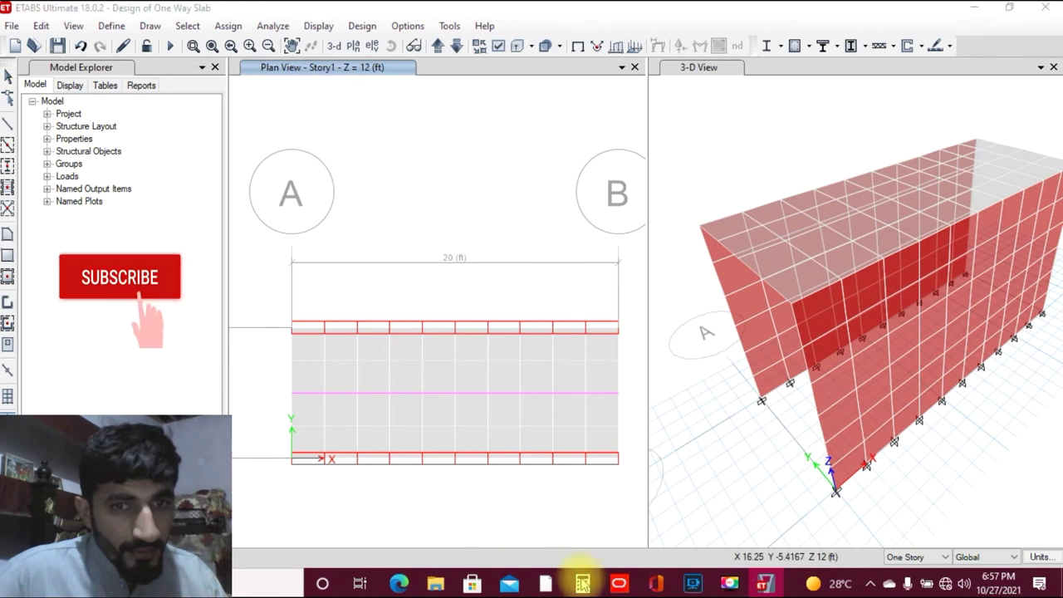
left_click(580, 582)
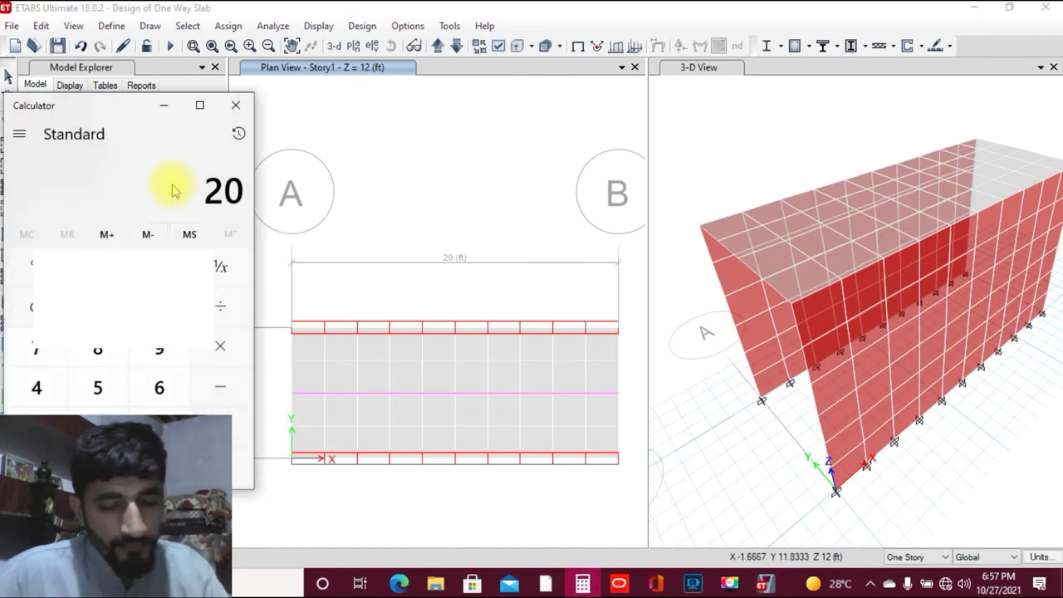
key("4")
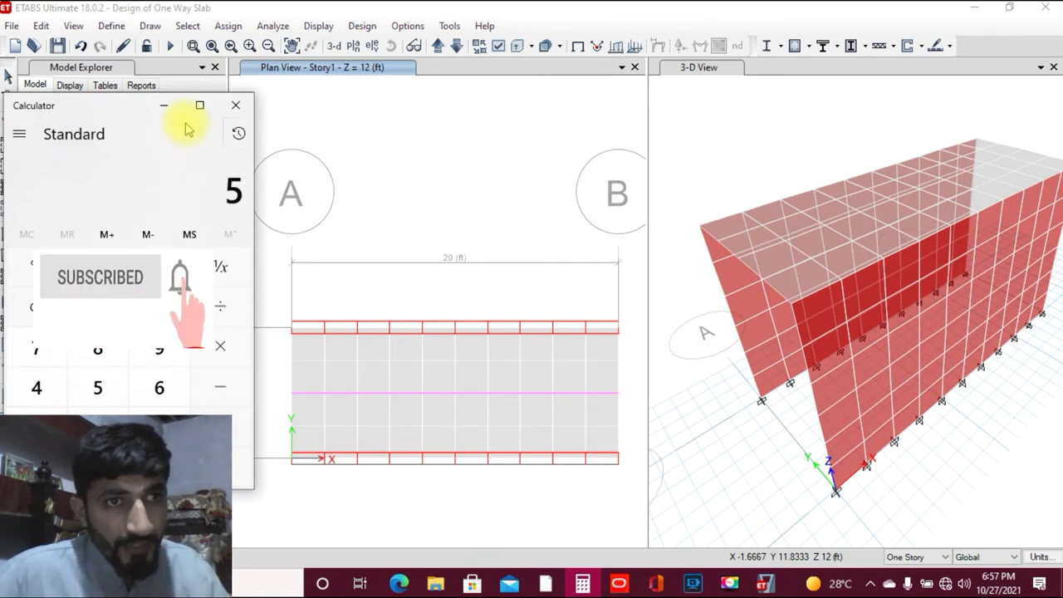
left_click(164, 105)
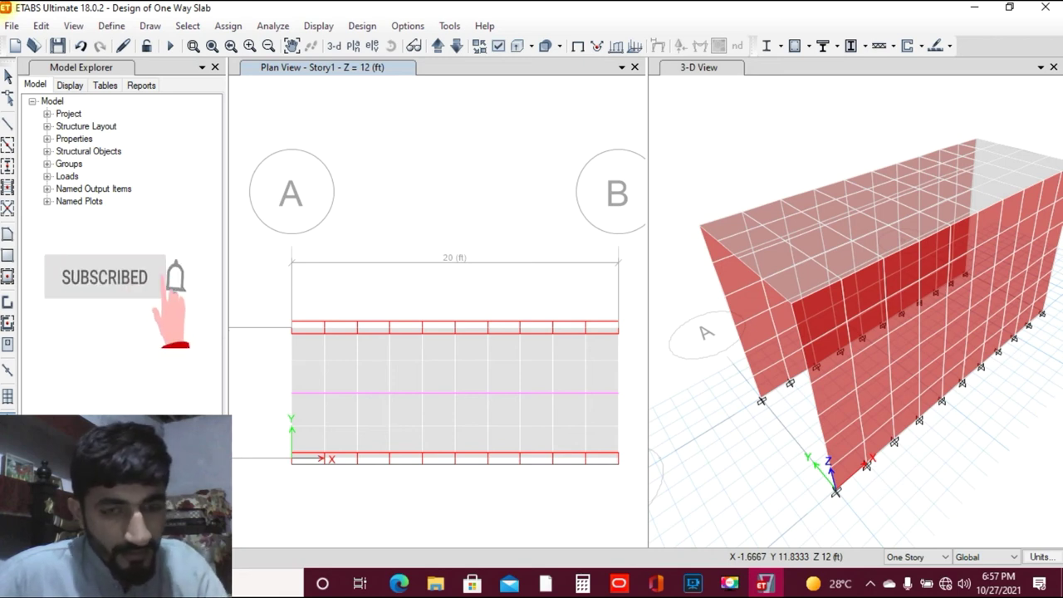
Draw a design strip across the slab at X = 10 ft, from grid 2 to grid 1
scroll(286, 324, "down", 3)
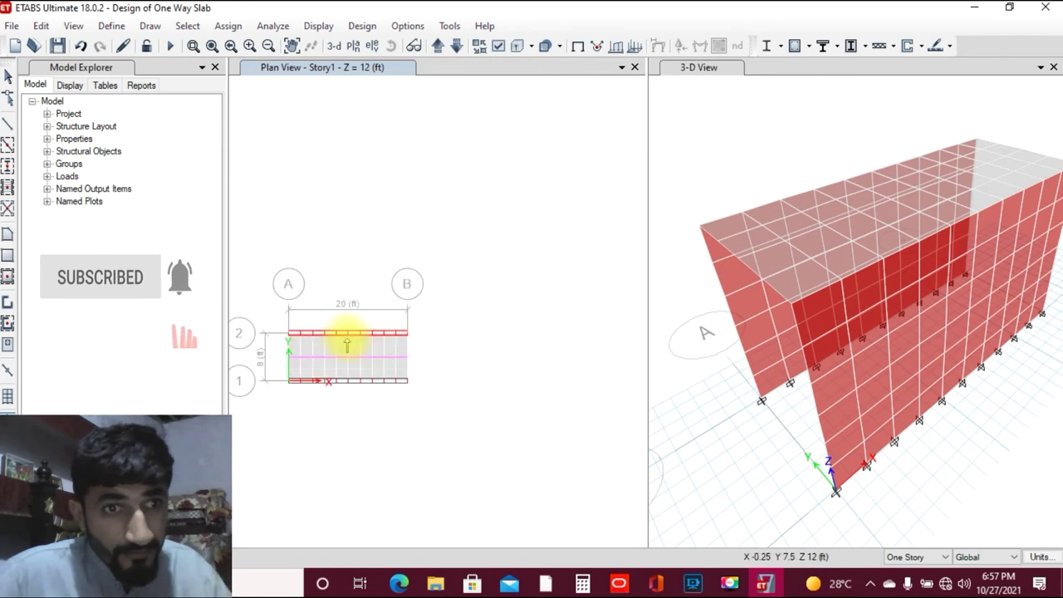
scroll(343, 347, "up", 3)
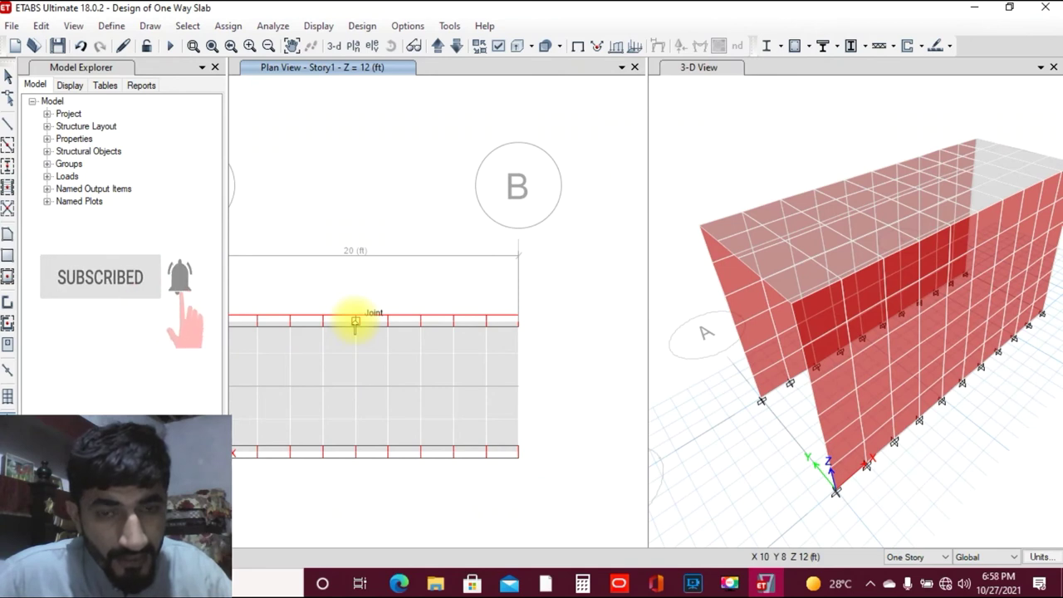
left_click(356, 324)
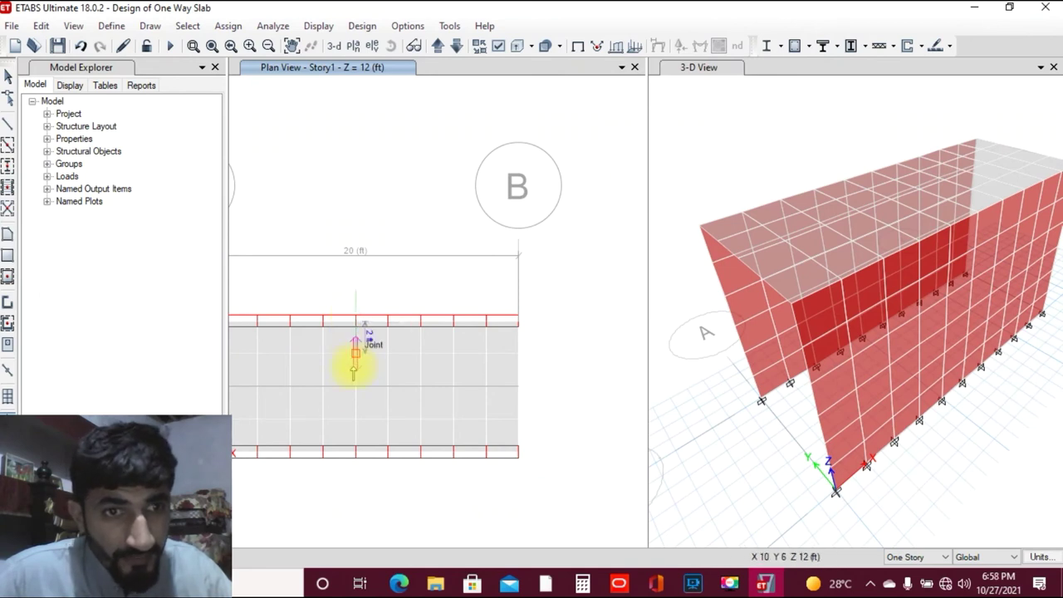
left_click(356, 453)
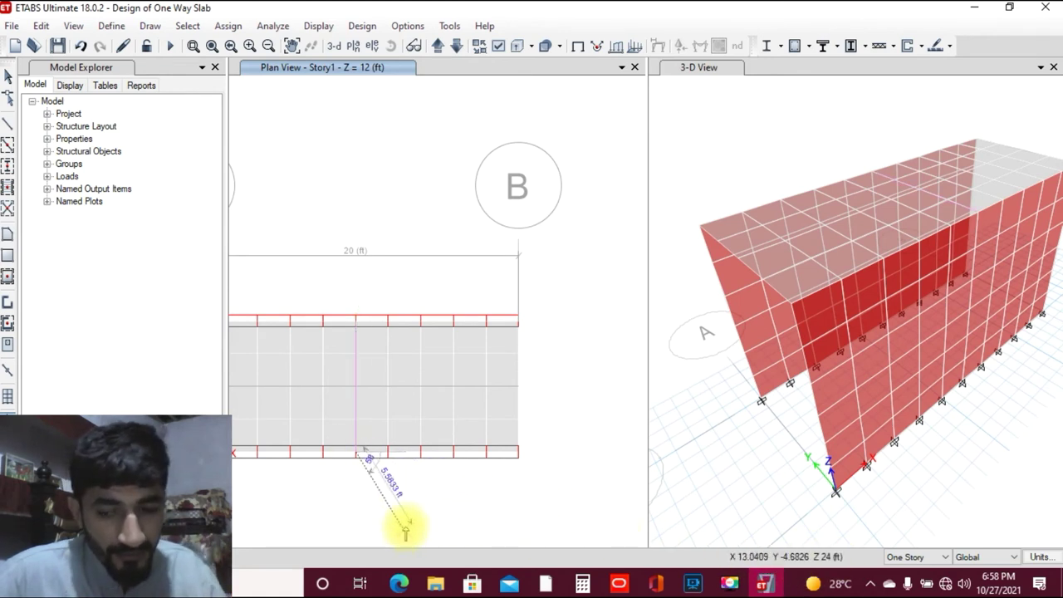
key("Escape")
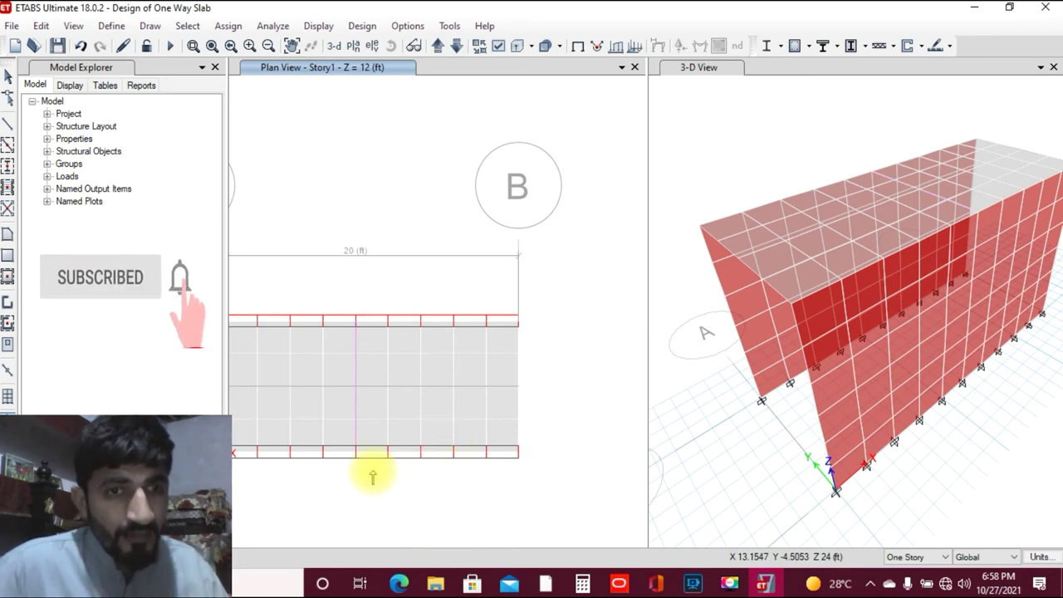
Turn on the width display for design strip objects in the plan view
scroll(374, 475, "down", 5)
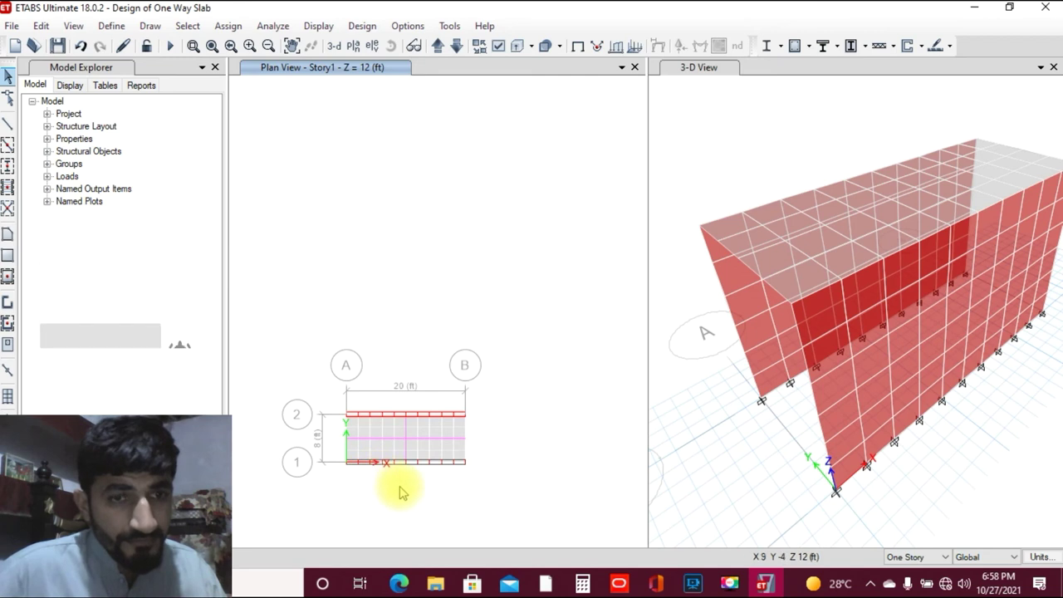
scroll(404, 489, "up", 5)
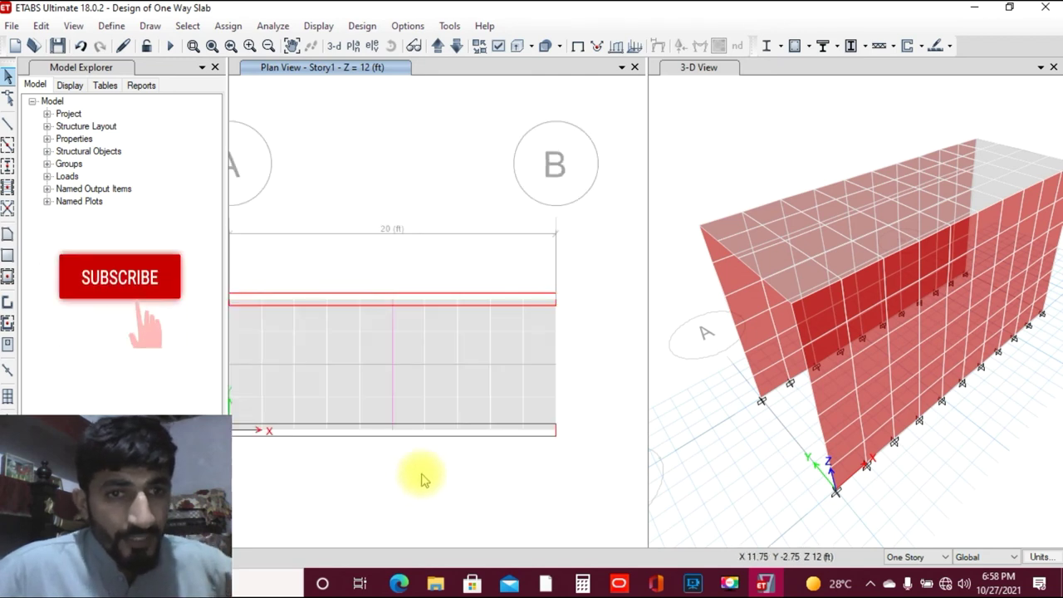
scroll(422, 477, "down", 5)
scroll(419, 476, "up", 5)
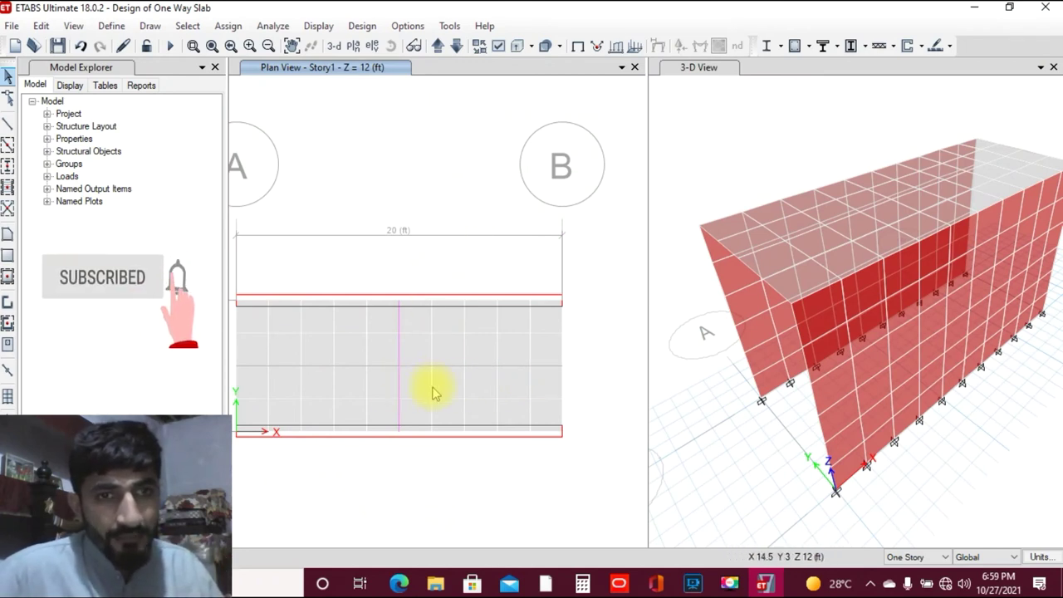
left_click(75, 28)
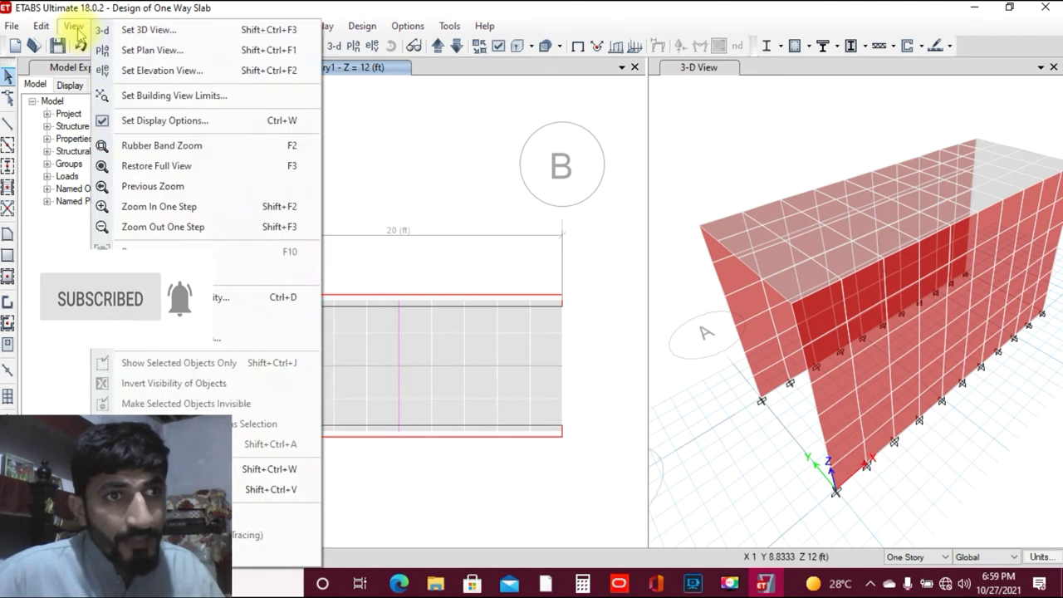
left_click(166, 121)
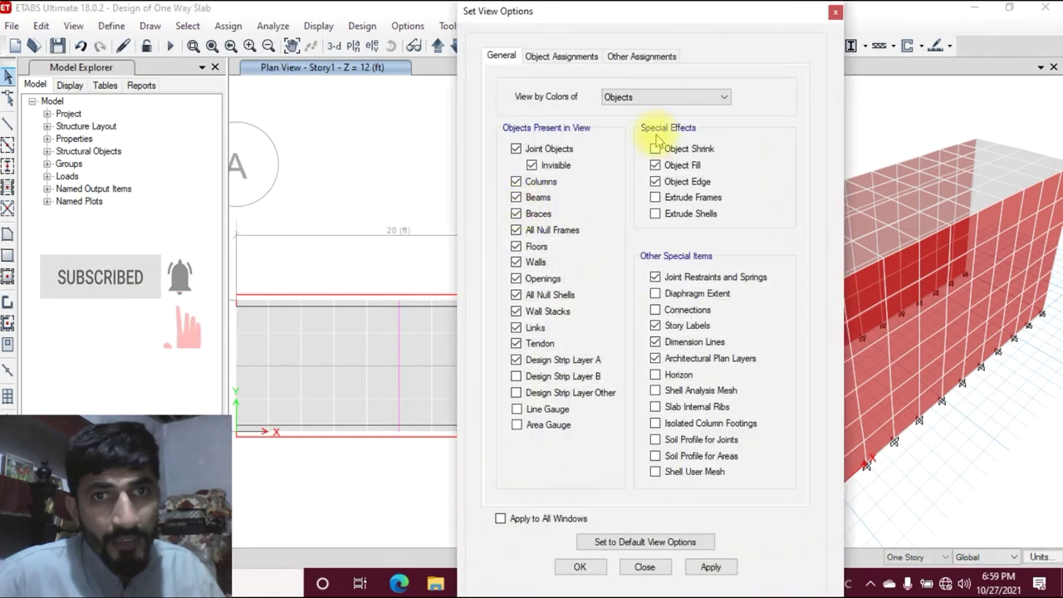
left_click(646, 59)
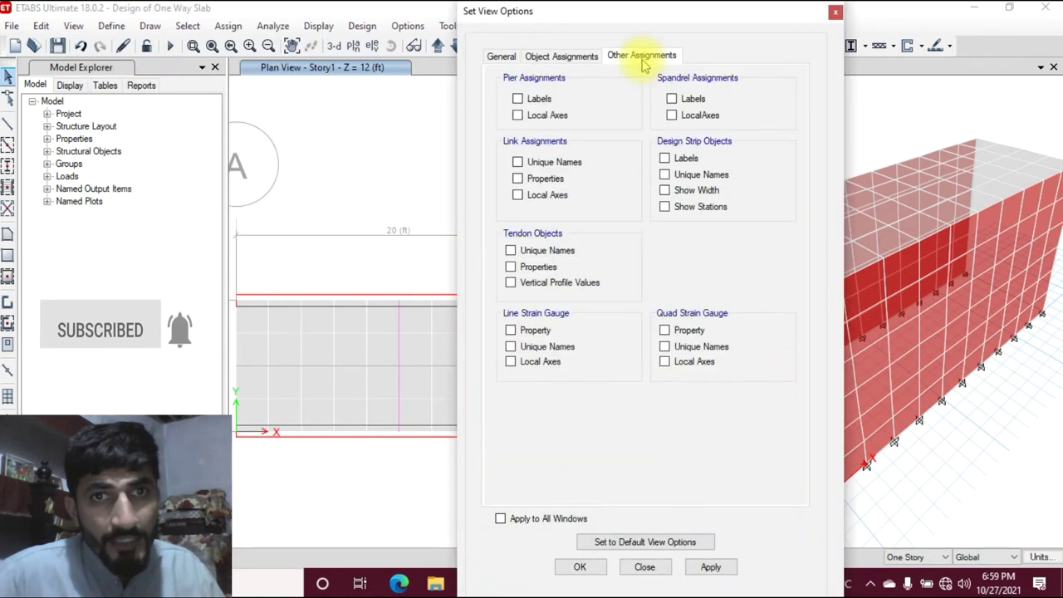
left_click(714, 191)
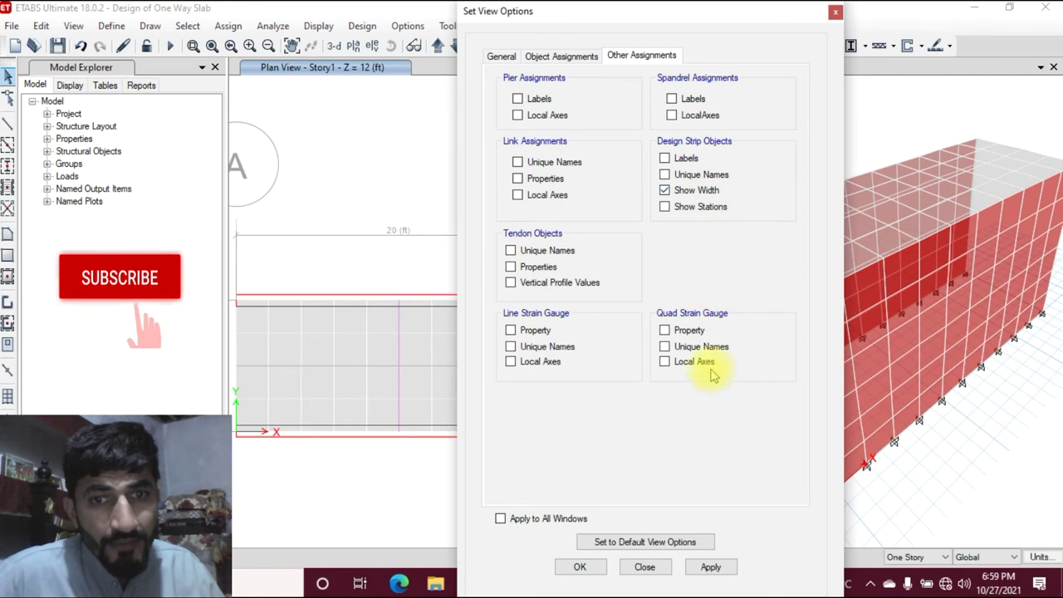
left_click(714, 568)
left_click(834, 11)
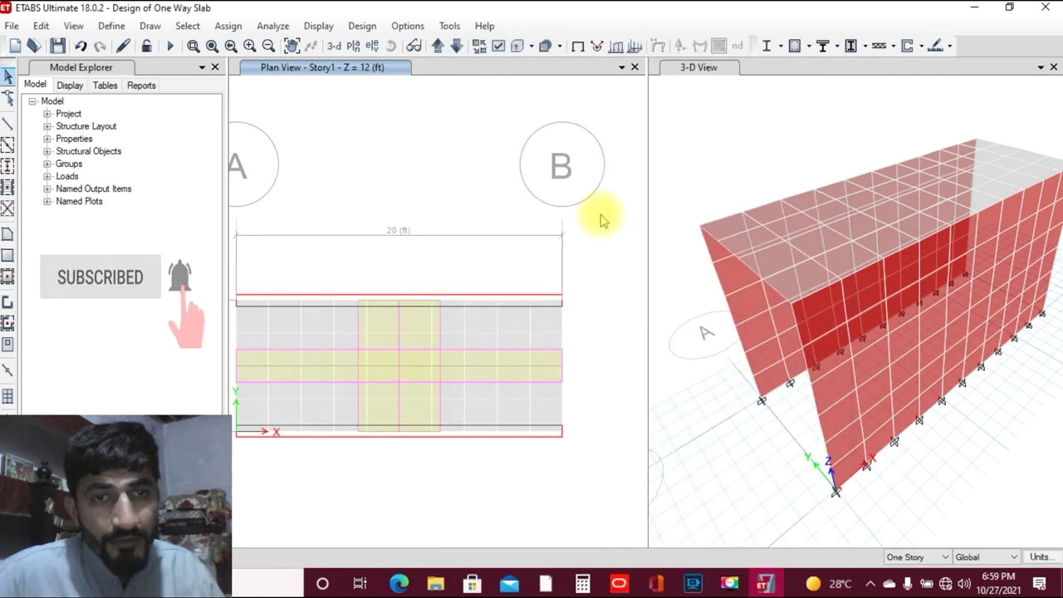
scroll(577, 308, "down", 3)
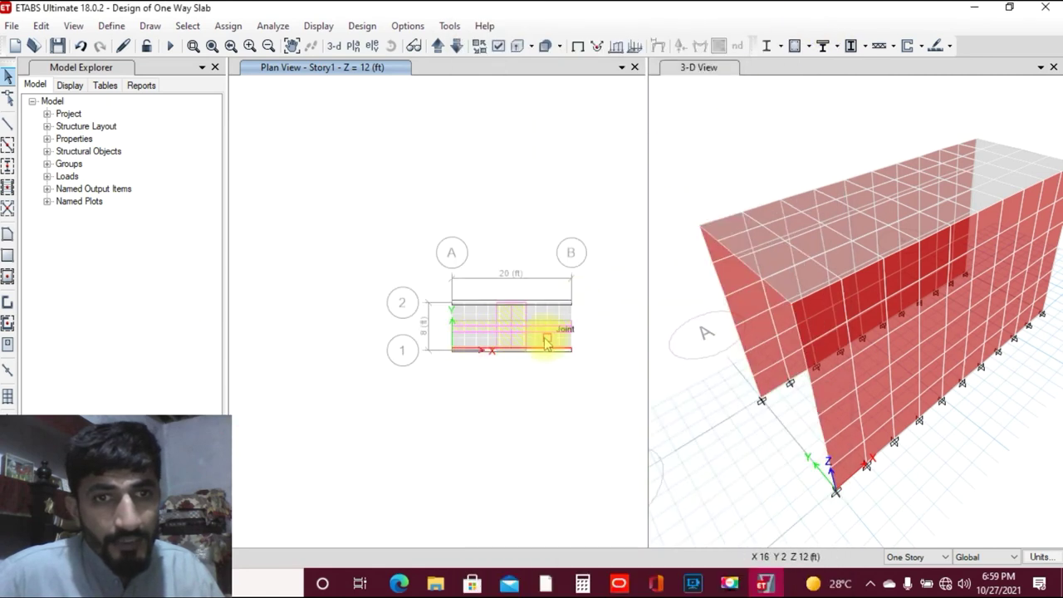
scroll(547, 342, "up", 3)
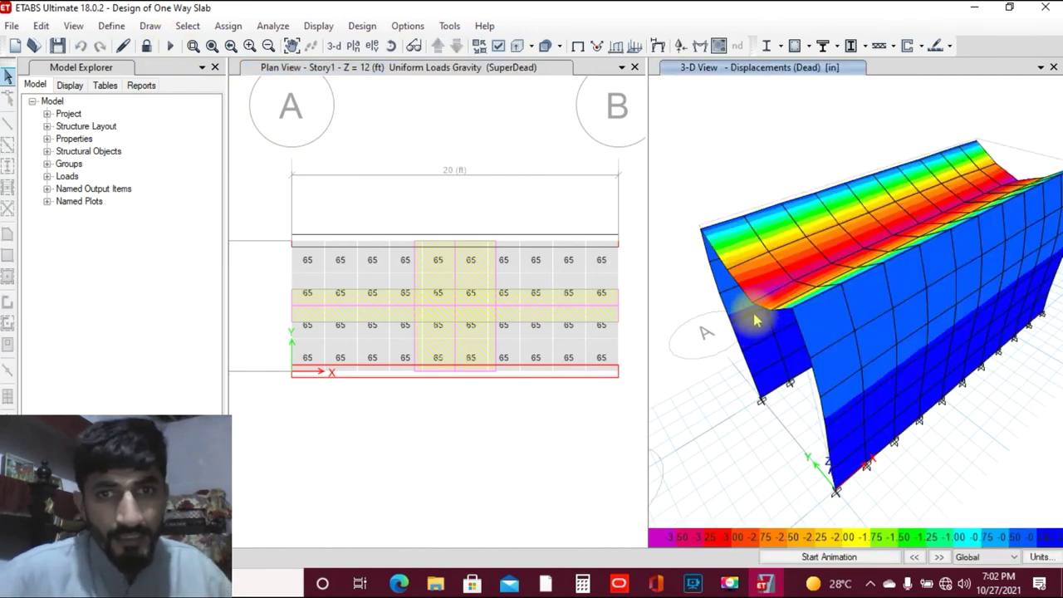
Display the vertical Fz restraint reactions for the Dead load case as arrows in the 3-D view
mouse_move(754, 313)
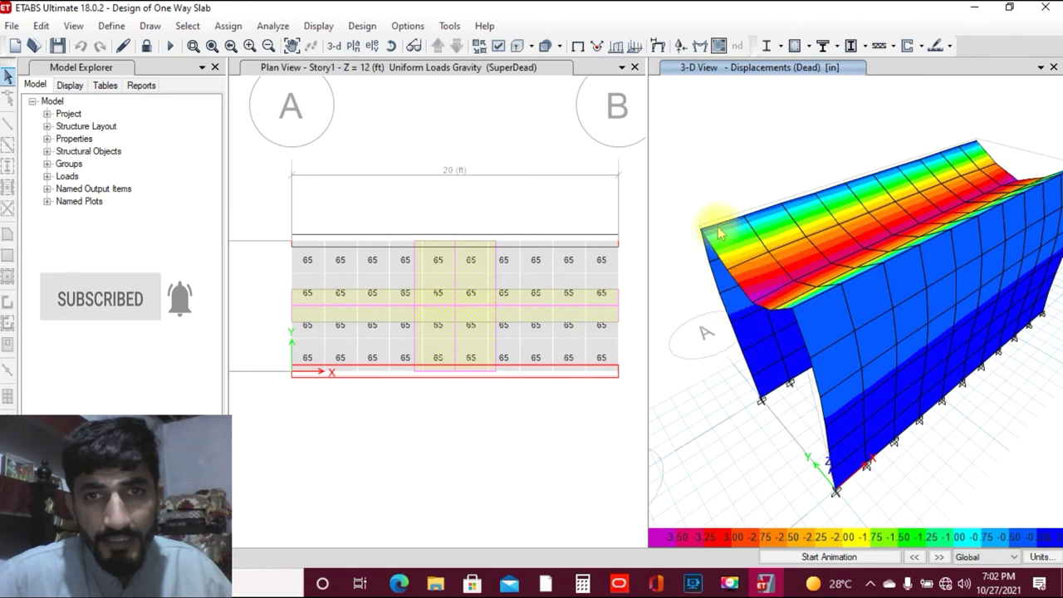
mouse_move(730, 261)
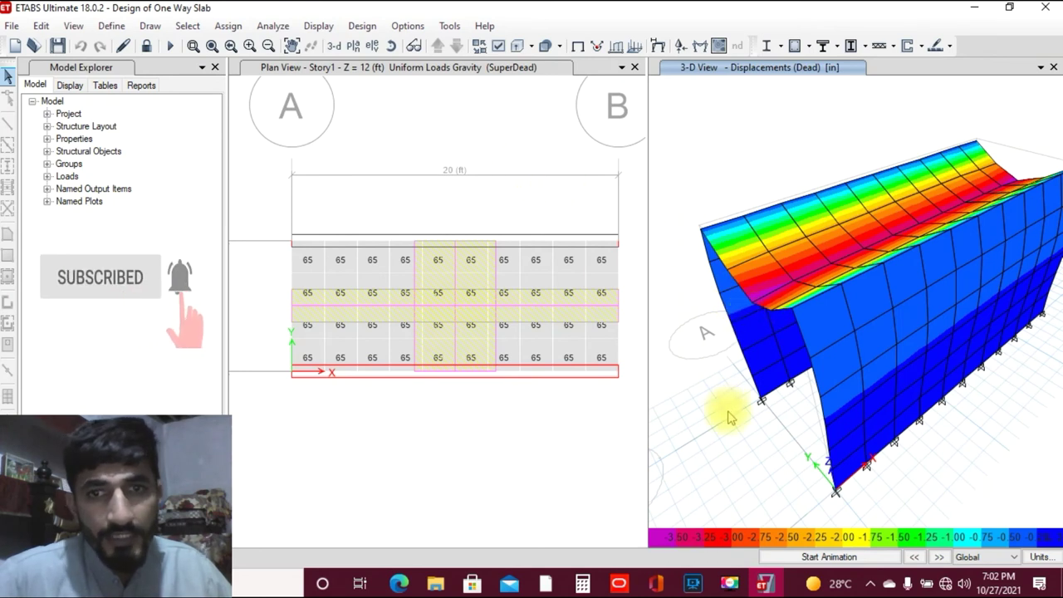
left_click(318, 26)
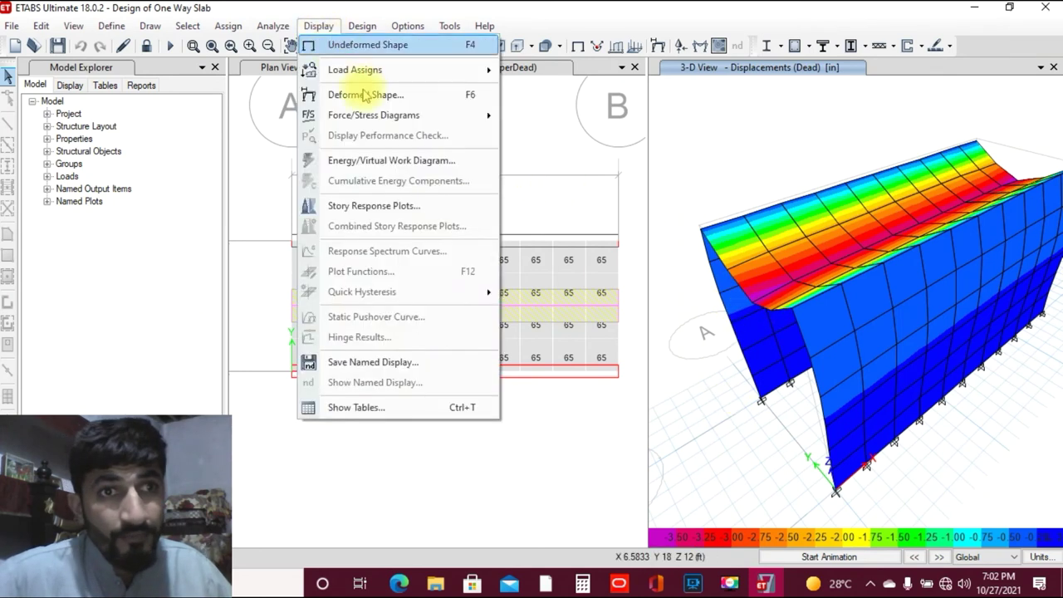
mouse_move(457, 115)
left_click(536, 117)
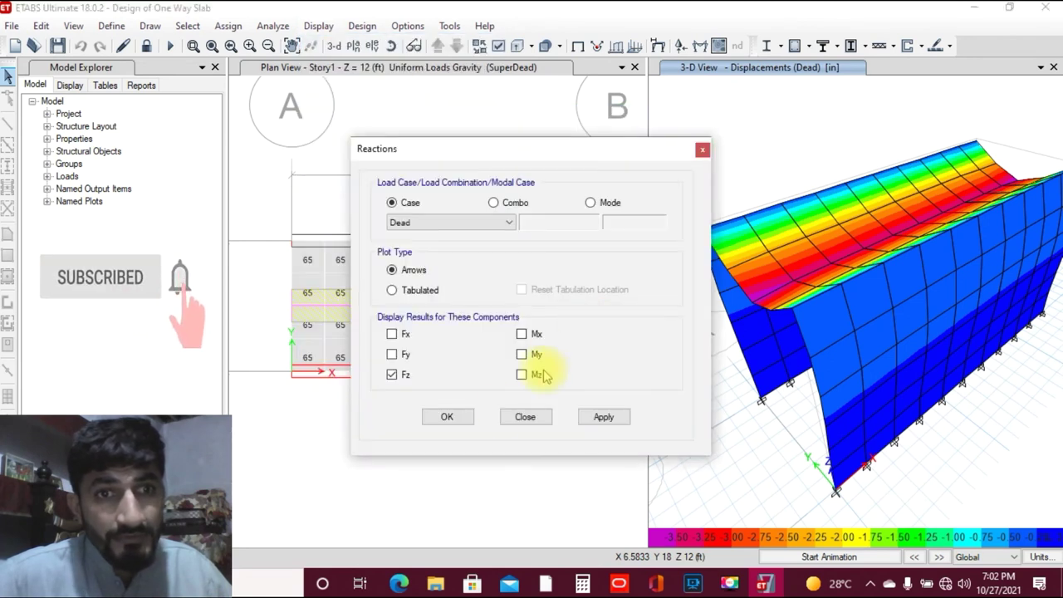
left_click(603, 417)
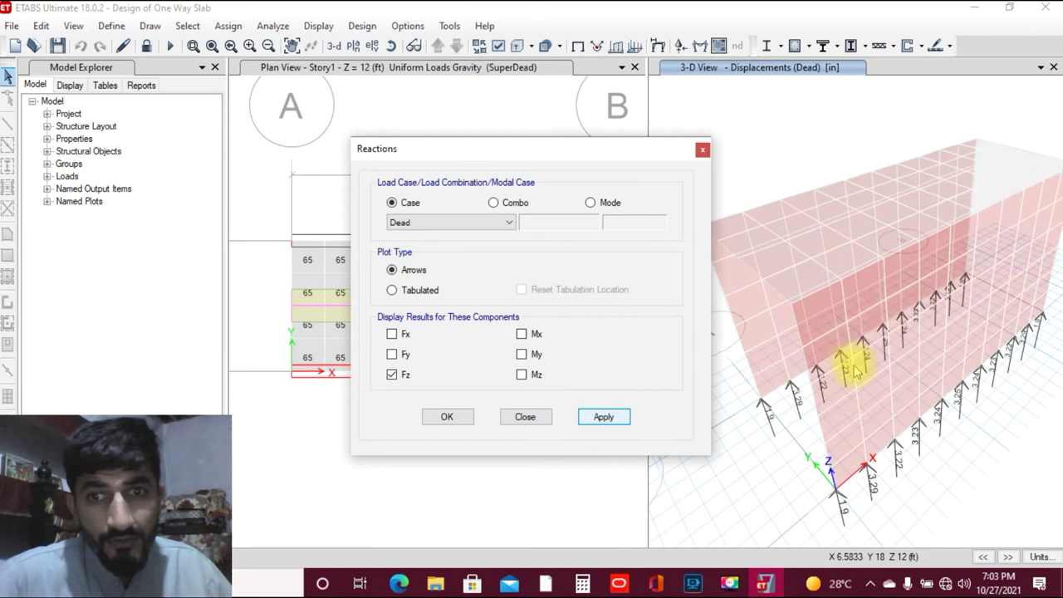
Examine the Fz reaction arrows along the wall bases in the 3-D view and close the reaction settings
left_click(847, 353)
scroll(849, 515, "up", 5)
scroll(835, 494, "down", 2)
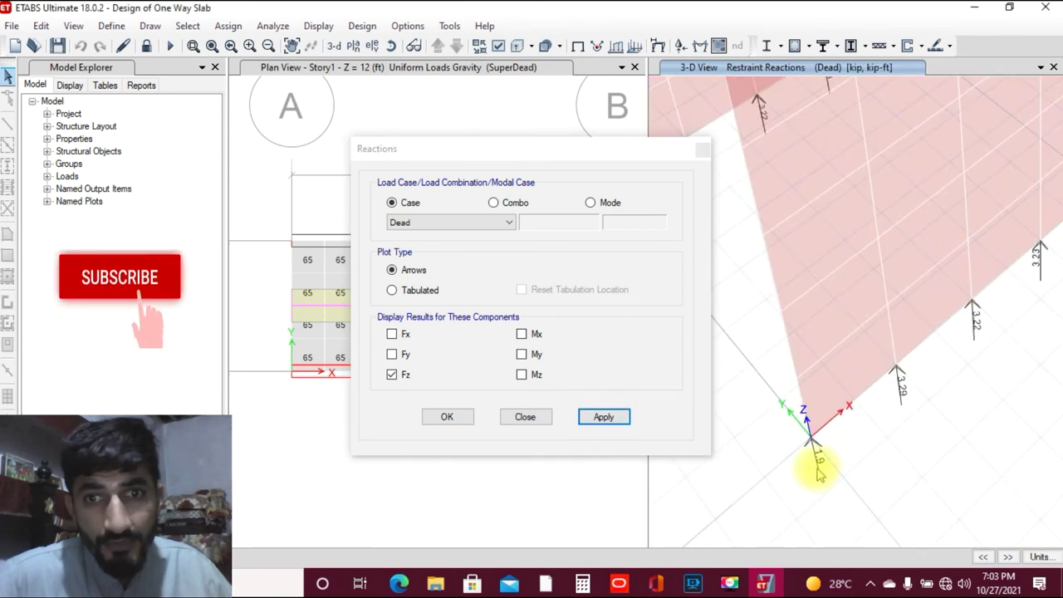
scroll(795, 474, "down", 2)
scroll(962, 352, "up", 3)
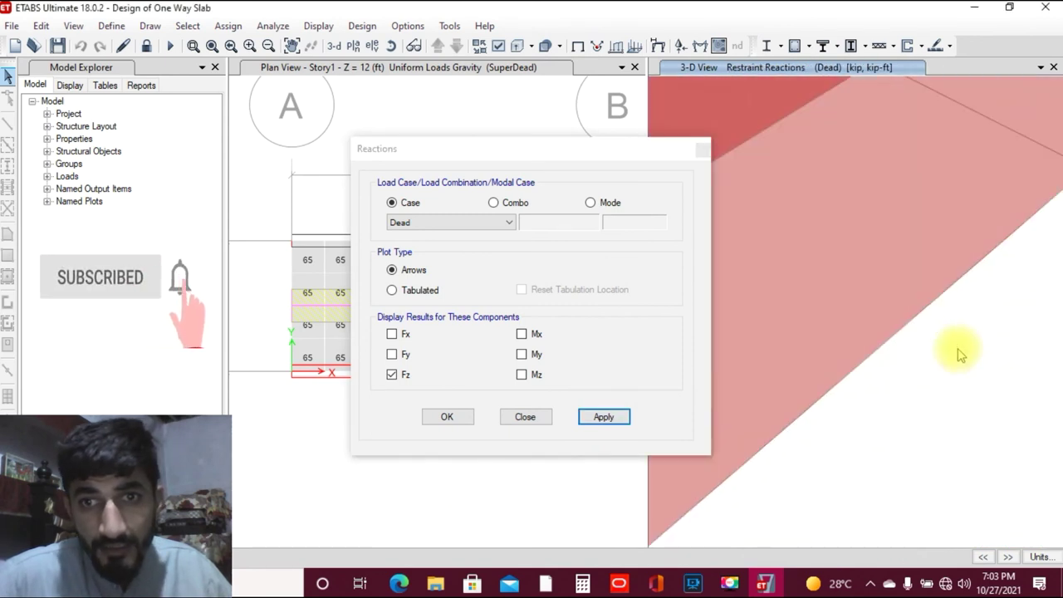
scroll(928, 353, "down", 5)
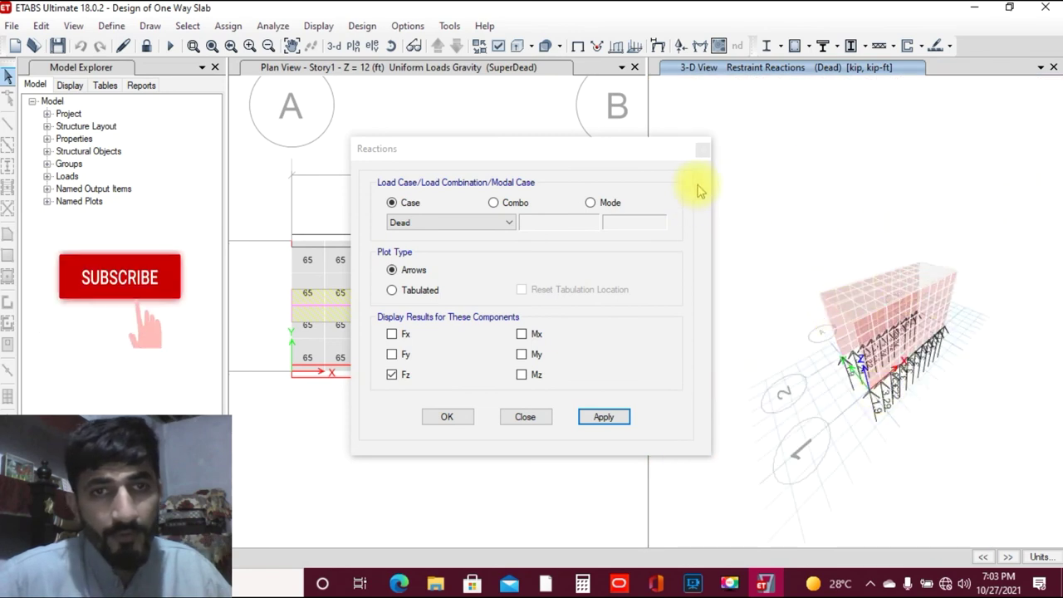
left_click(702, 154)
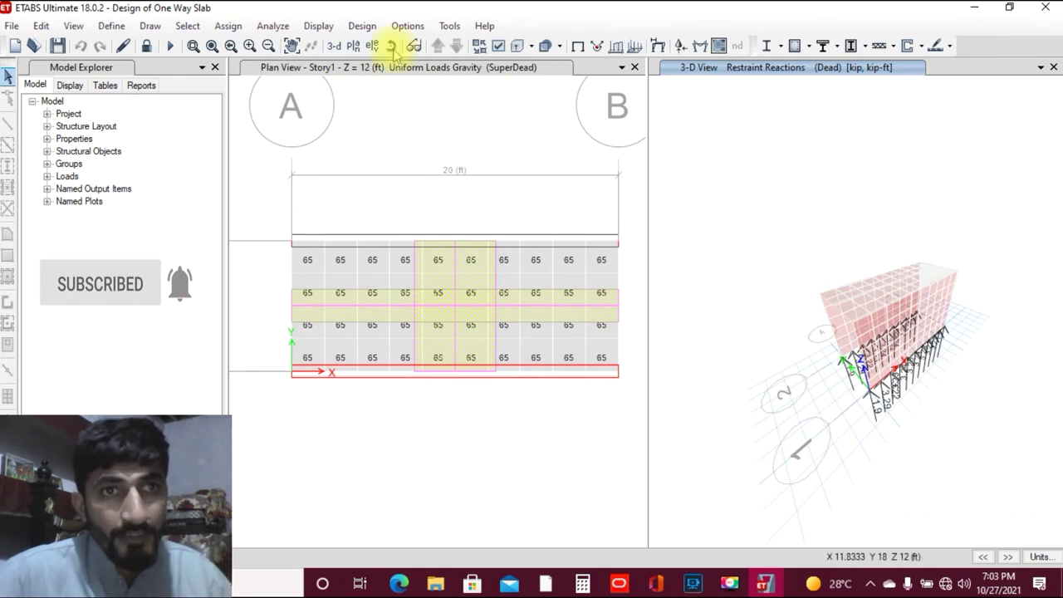
Confirm 1.2D+1.6L and 1.4D as the strength design combinations for the strip-based concrete slab design
left_click(363, 26)
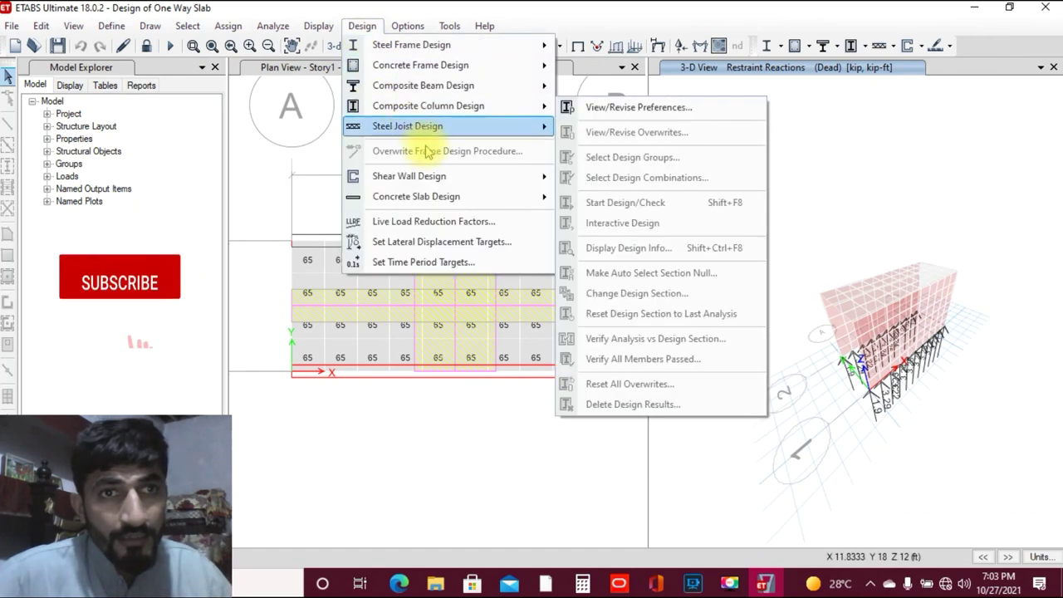
mouse_move(458, 199)
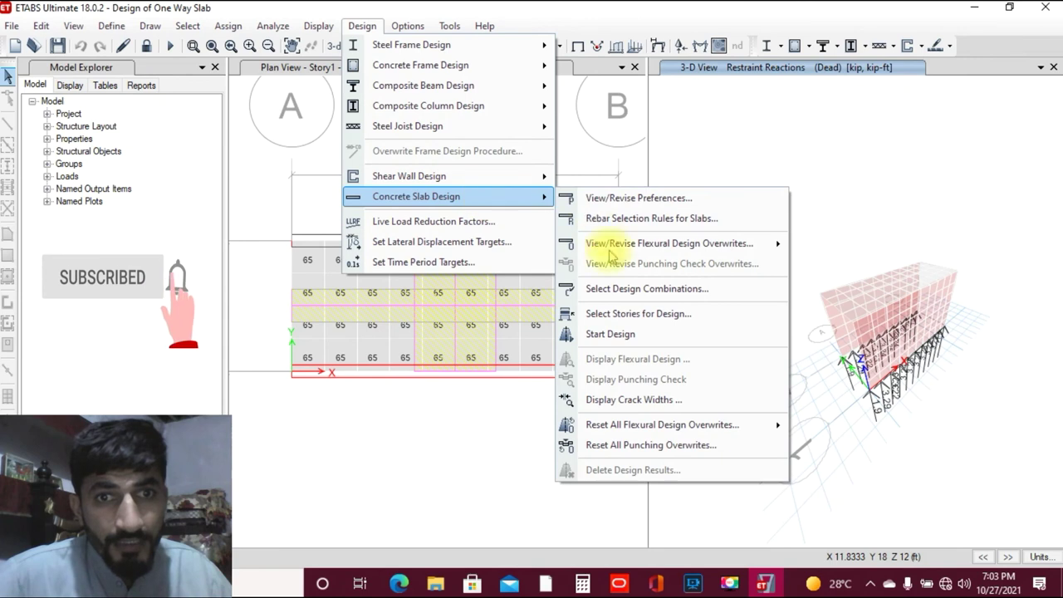
left_click(665, 288)
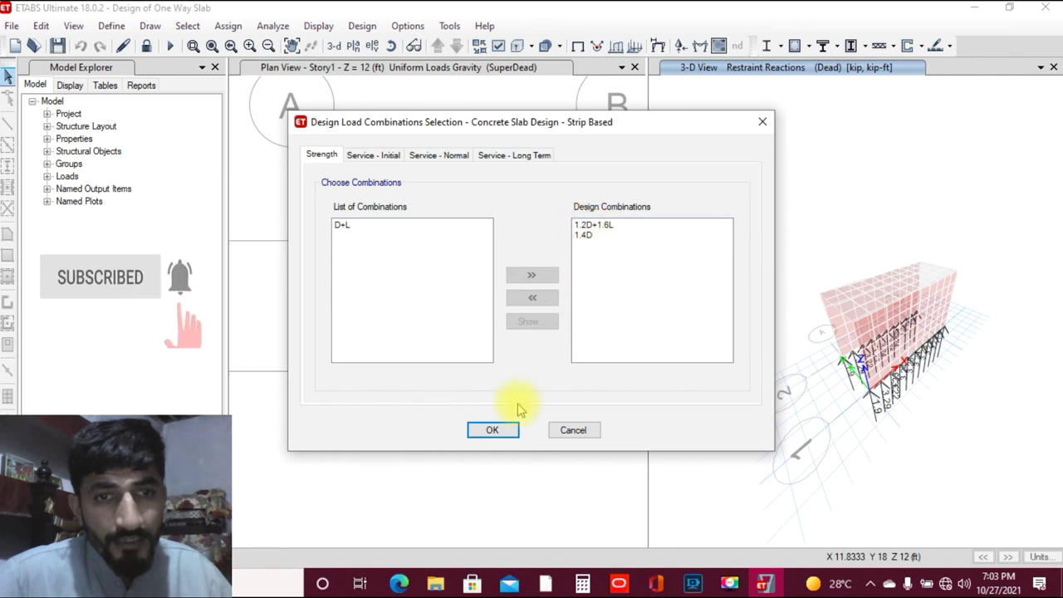
left_click(492, 430)
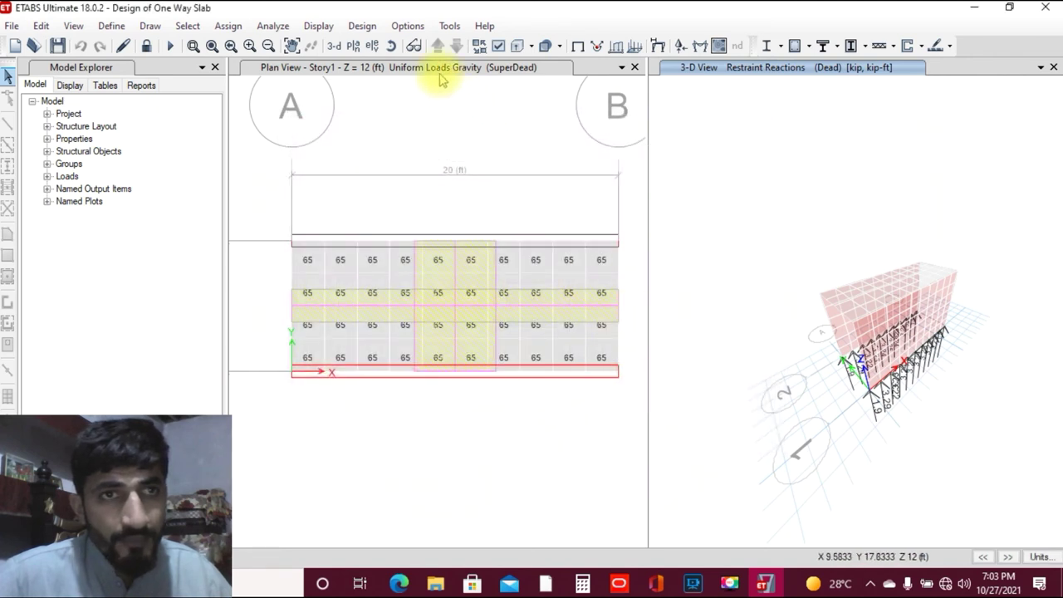
Run the concrete slab design for Story1 only
left_click(363, 26)
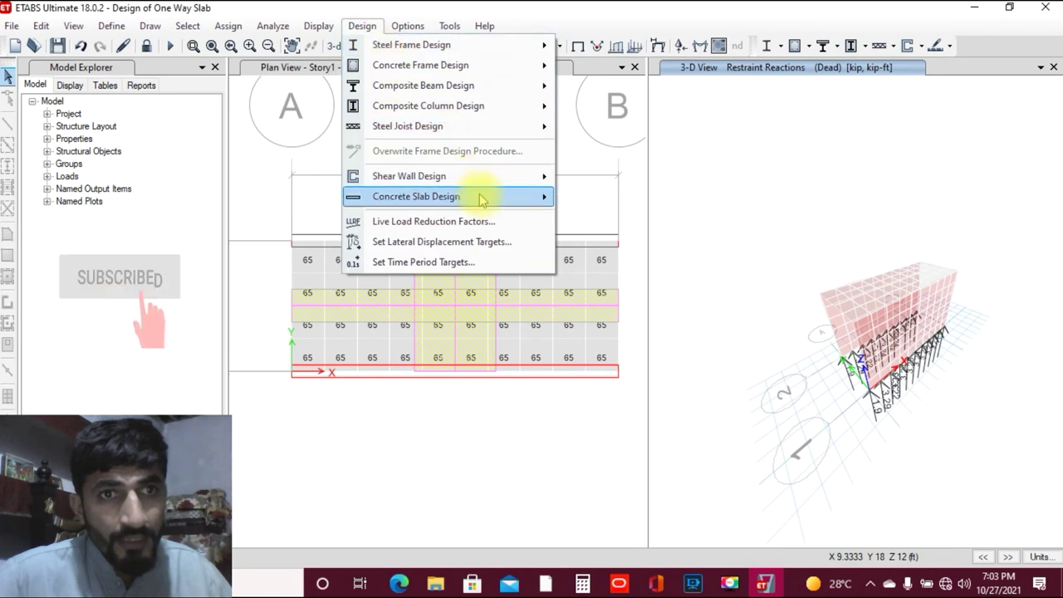
mouse_move(516, 198)
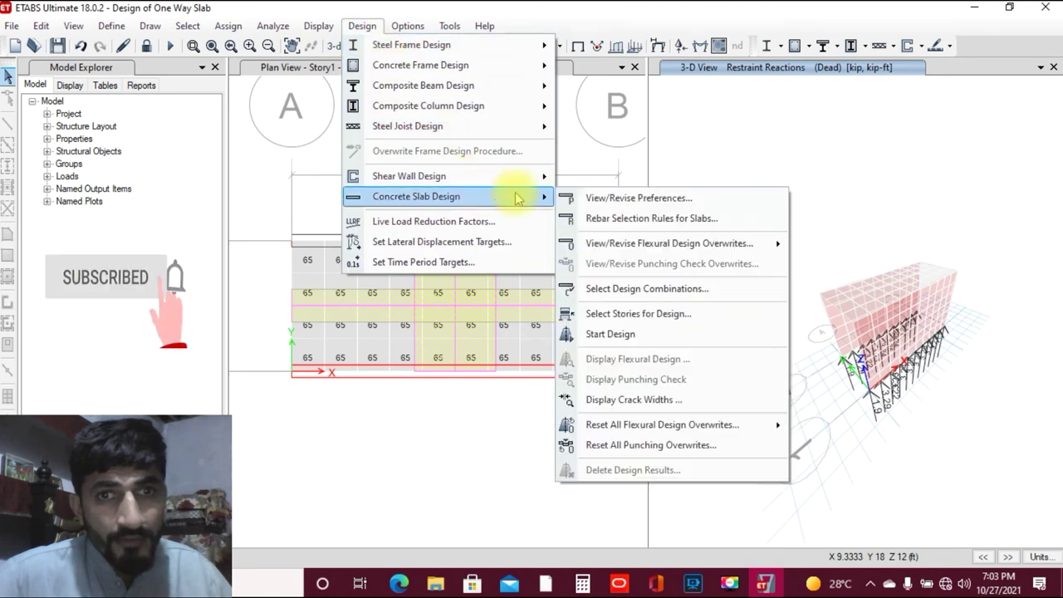
left_click(632, 336)
left_click(453, 129)
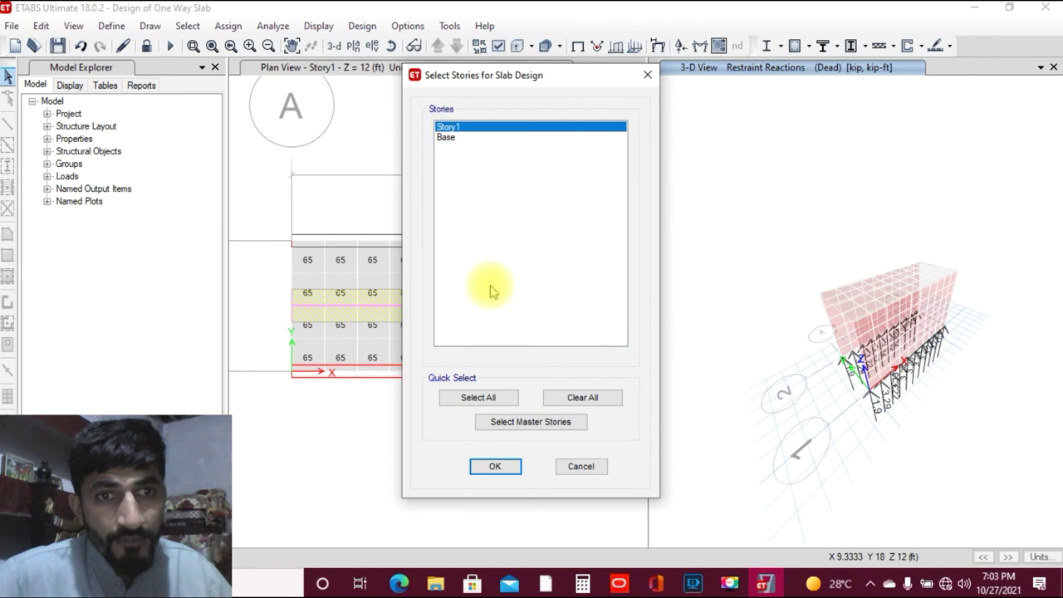
left_click(496, 468)
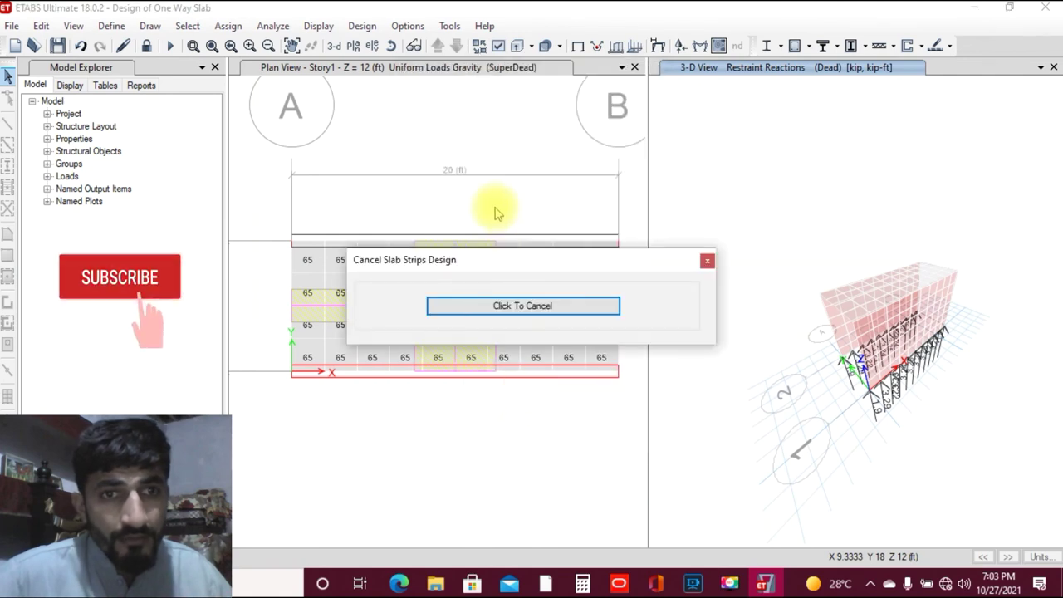